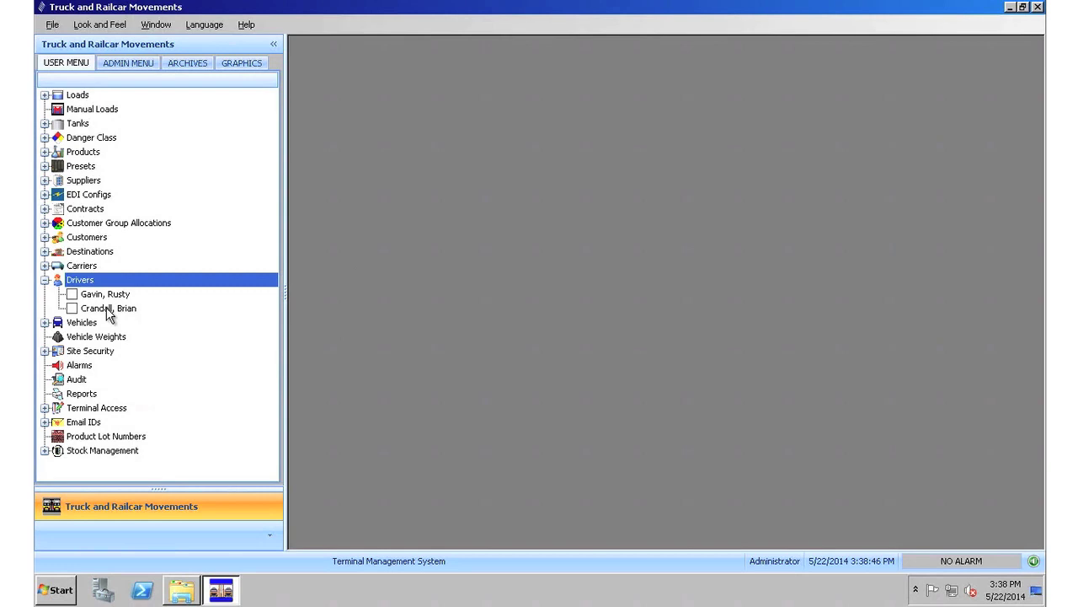
# Review the second driver's state driving test, terminal permit and safety training validations, then close the record
pyautogui.click(107, 310)
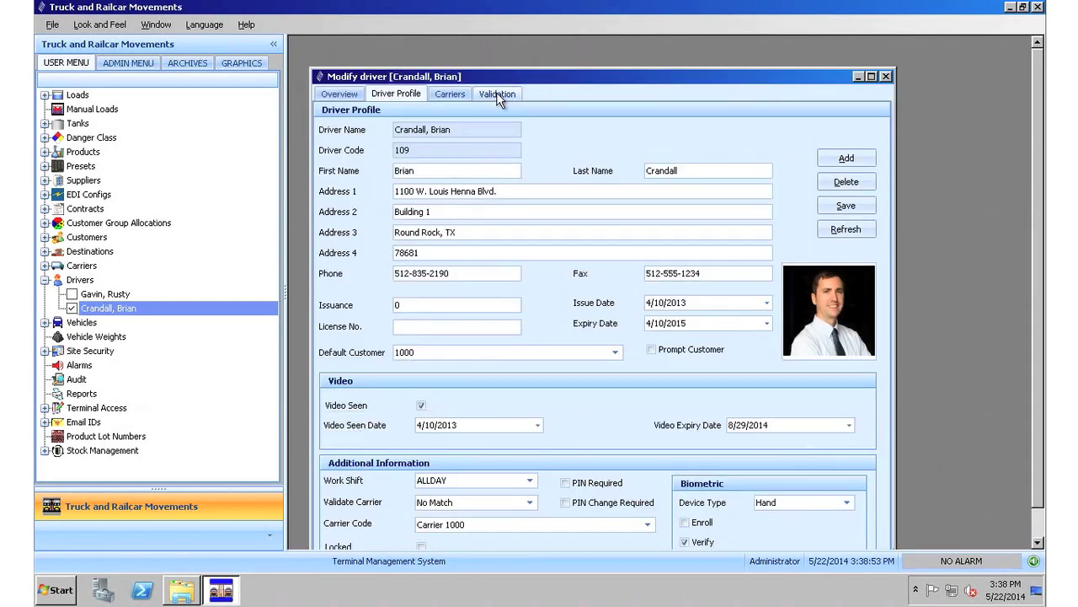
pyautogui.click(496, 95)
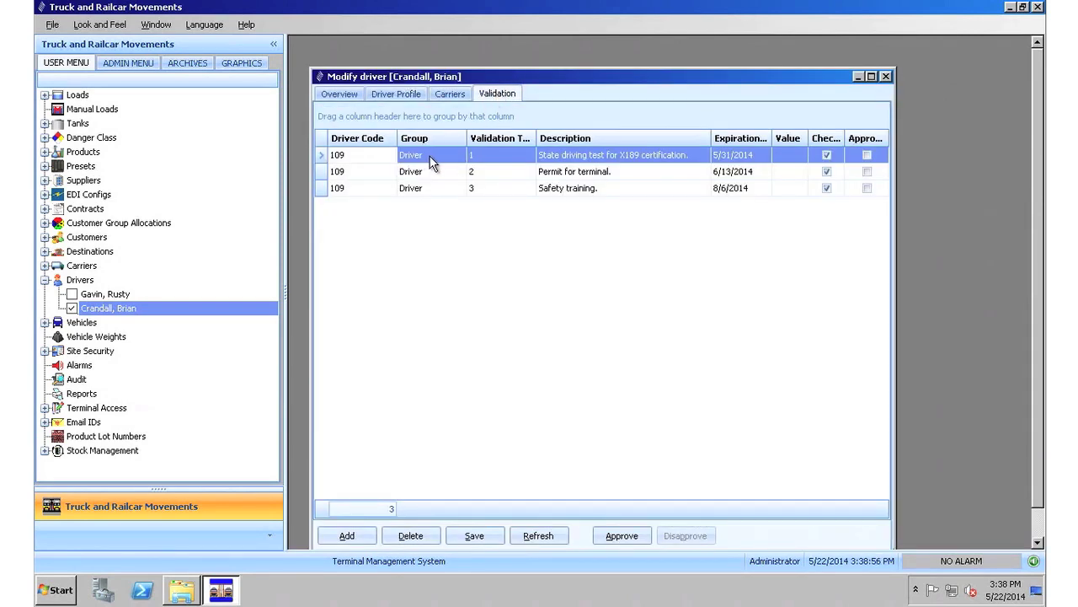
pyautogui.click(567, 173)
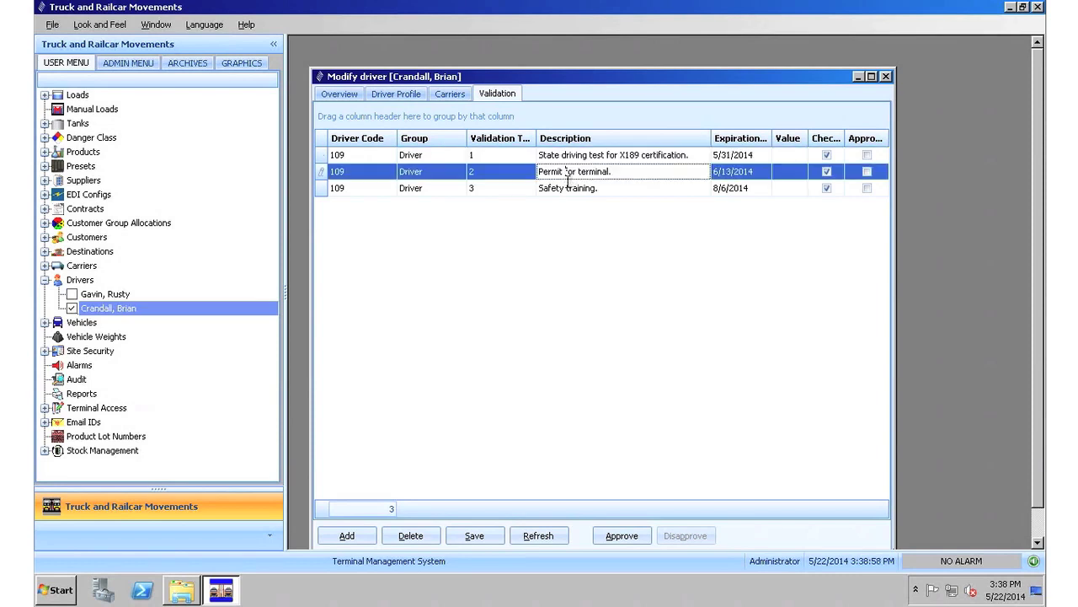
pyautogui.click(577, 187)
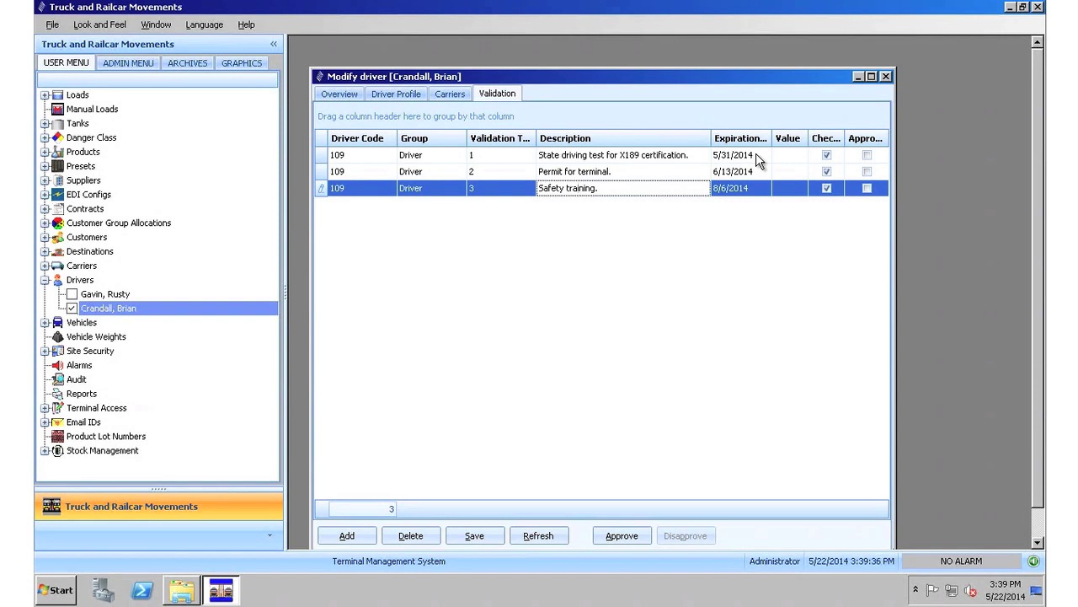
pyautogui.click(887, 78)
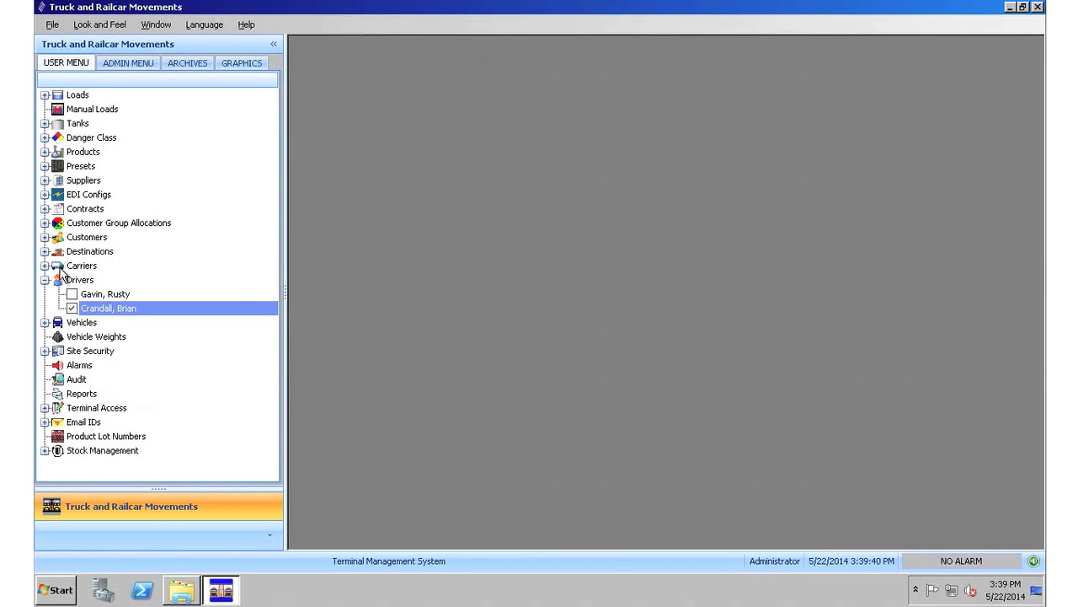
# Collapse Drivers and open Site Config > Custom Validation in the admin menu, resizing its window
pyautogui.click(46, 280)
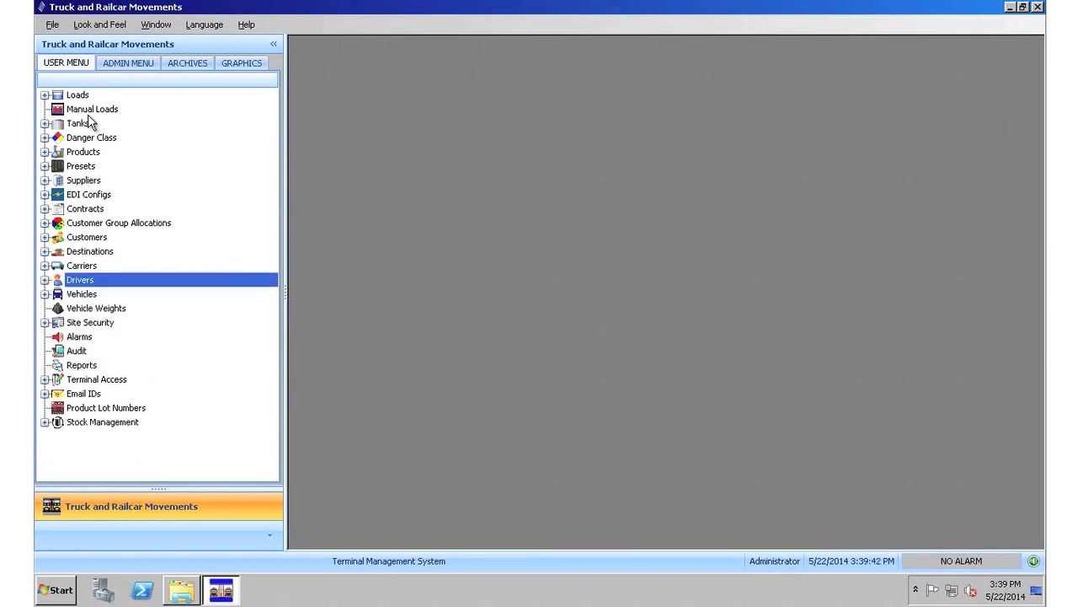
pyautogui.click(122, 65)
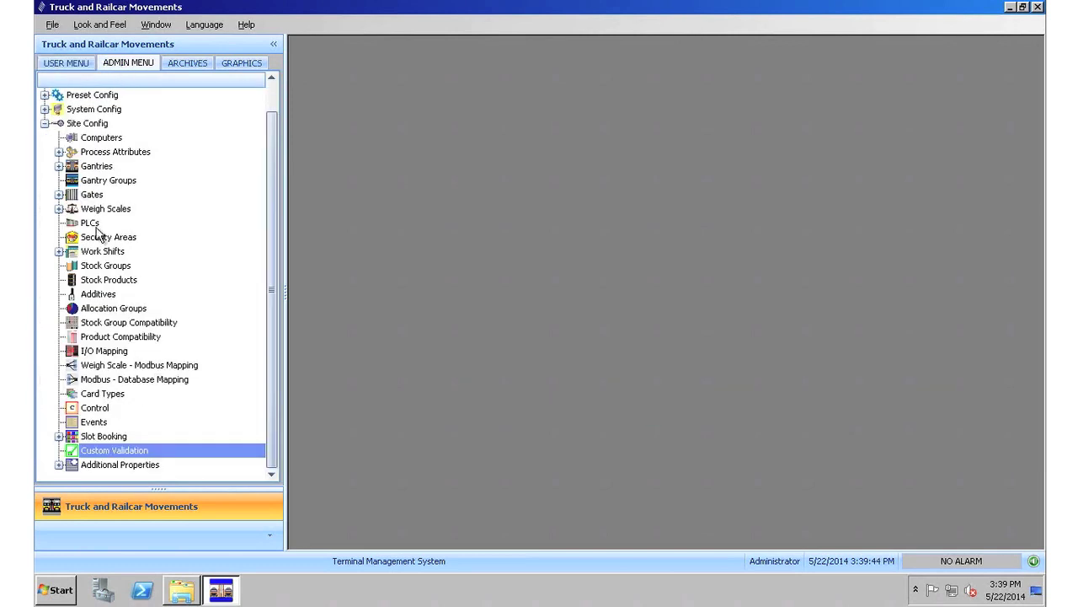
pyautogui.doubleClick(108, 453)
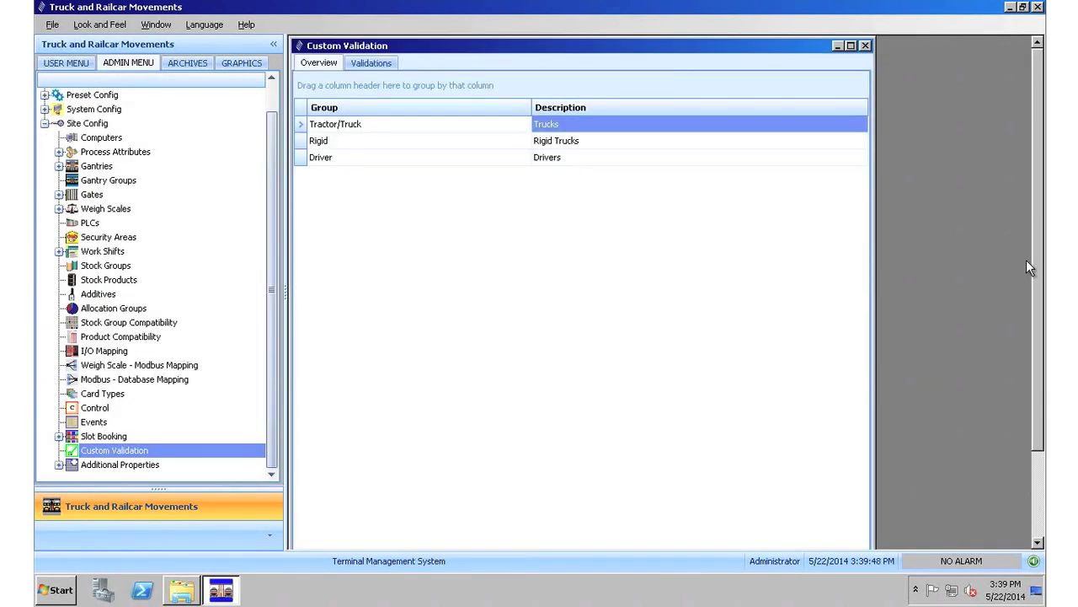
pyautogui.scroll(-3, 1023, 467)
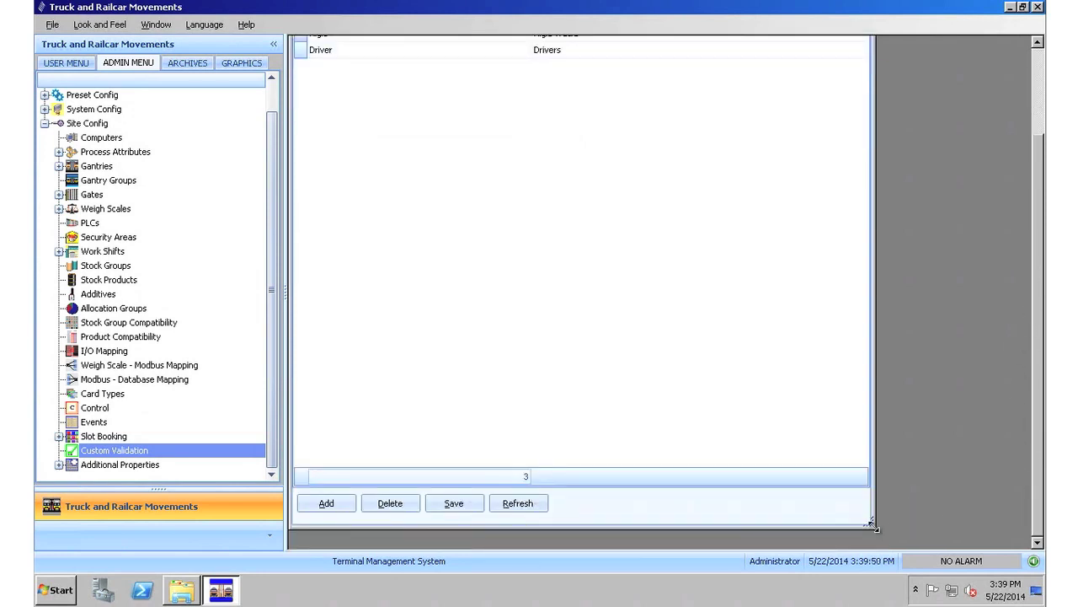
pyautogui.moveTo(873, 524); pyautogui.dragTo(879, 278)
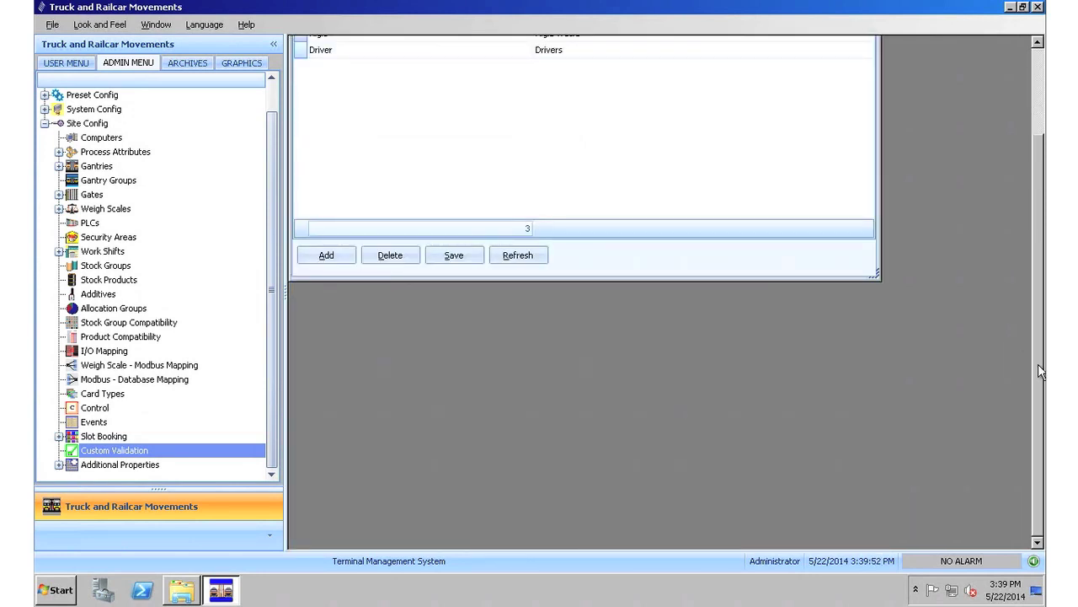
pyautogui.moveTo(1038, 363); pyautogui.dragTo(1038, 229)
# Add a blank validation group row and browse the Driver, Destination, Site Security and Loads types without choosing one
pyautogui.click(312, 363)
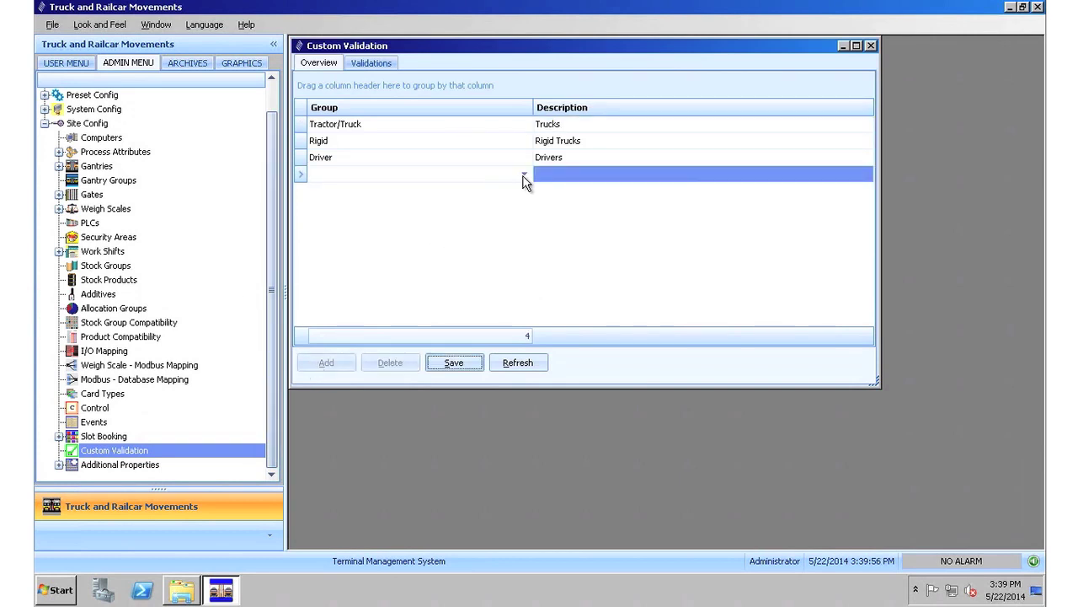
pyautogui.click(524, 175)
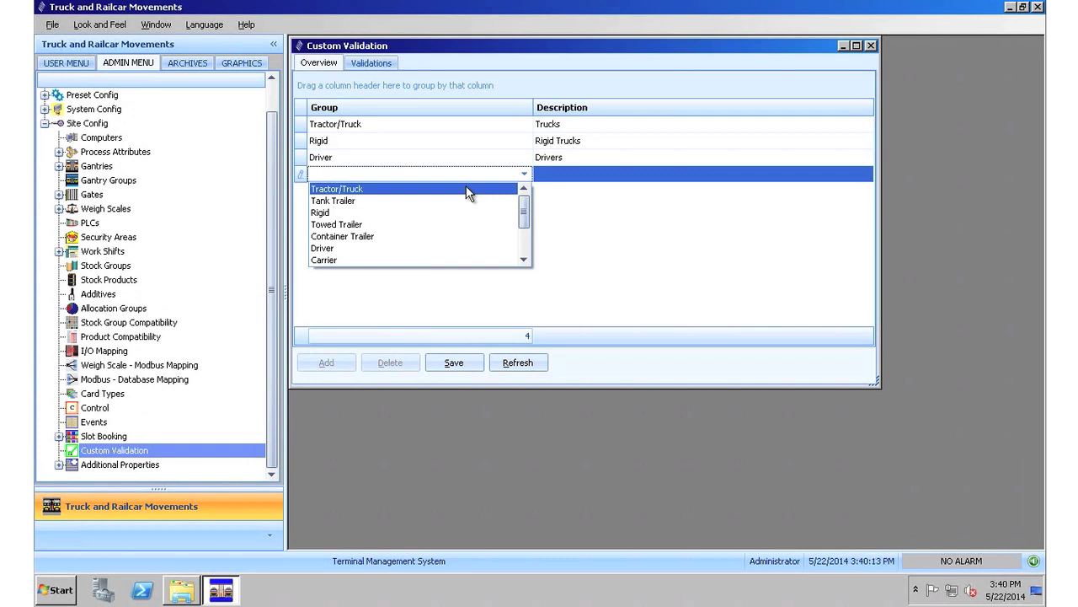
pyautogui.press('Down')
pyautogui.press('Down')
pyautogui.press('Down')
pyautogui.press('Down')
pyautogui.press('Down')
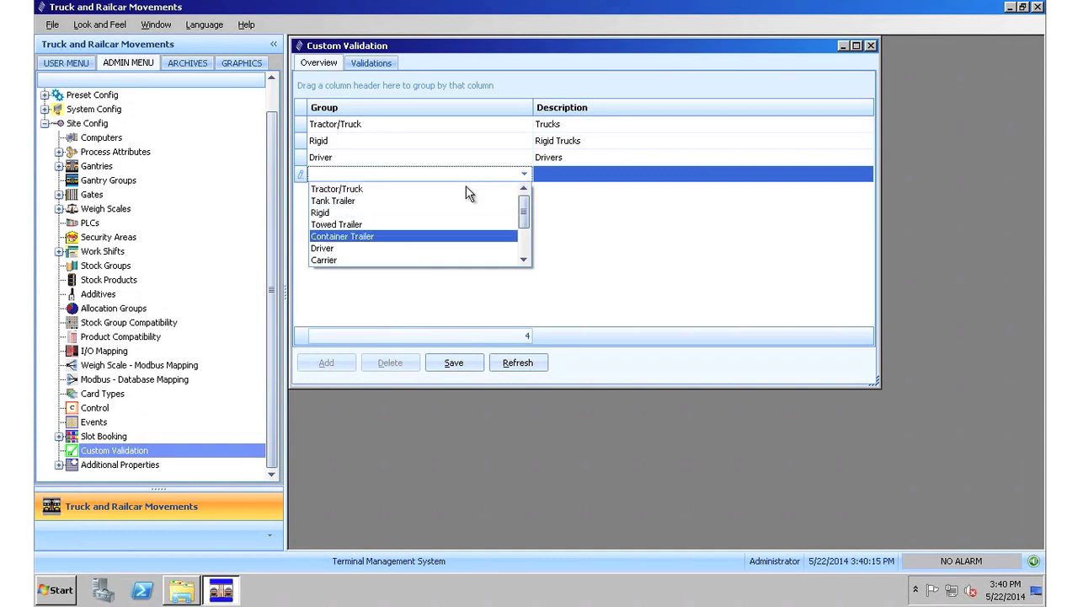
pyautogui.press('Down')
pyautogui.press('Down')
pyautogui.press('Down')
pyautogui.press('Down')
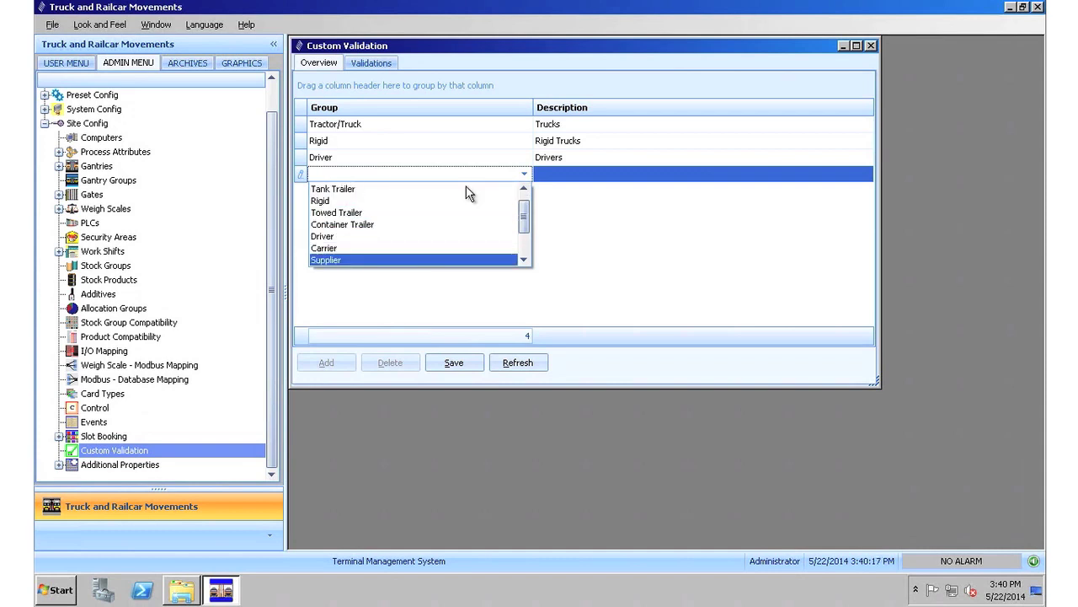
pyautogui.press('Down')
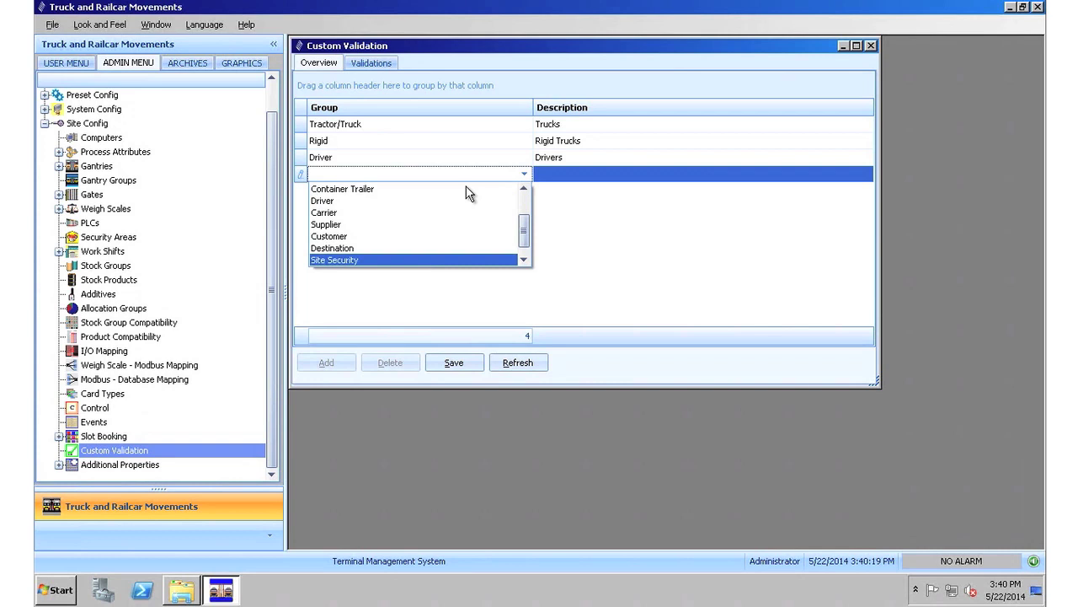
pyautogui.press('Down')
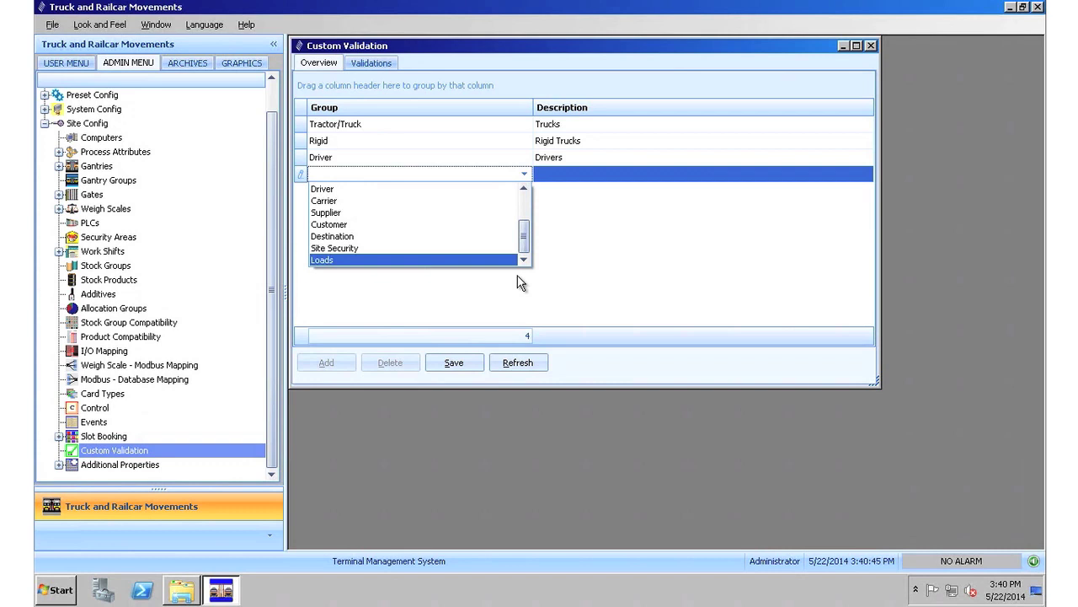
pyautogui.press('Escape')
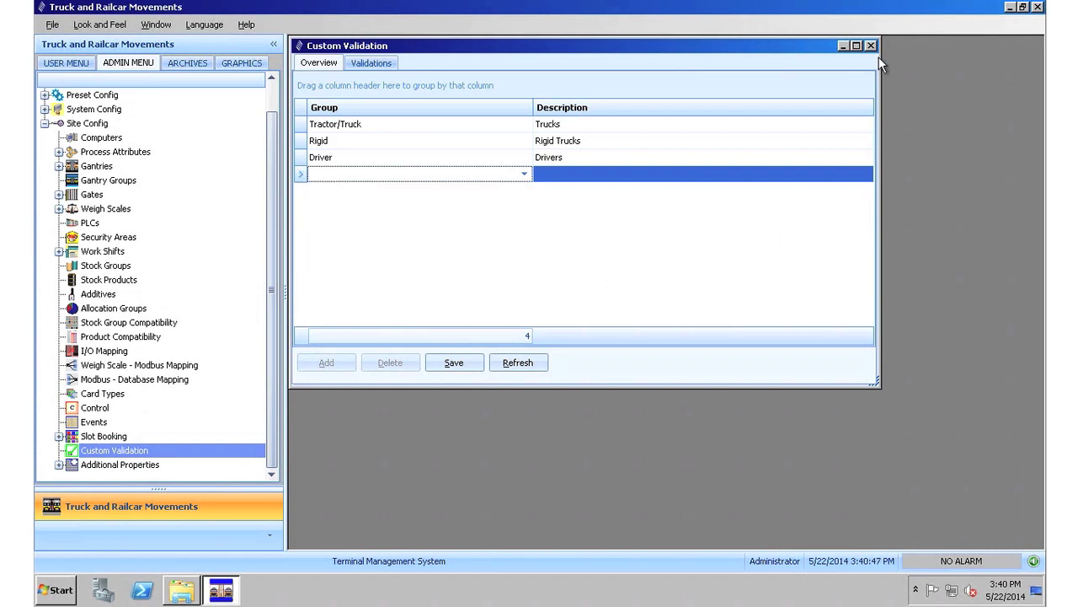
# Close Custom Validation discarding changes, and open vehicle 200 from the user menu's Vehicles list
pyautogui.click(871, 46)
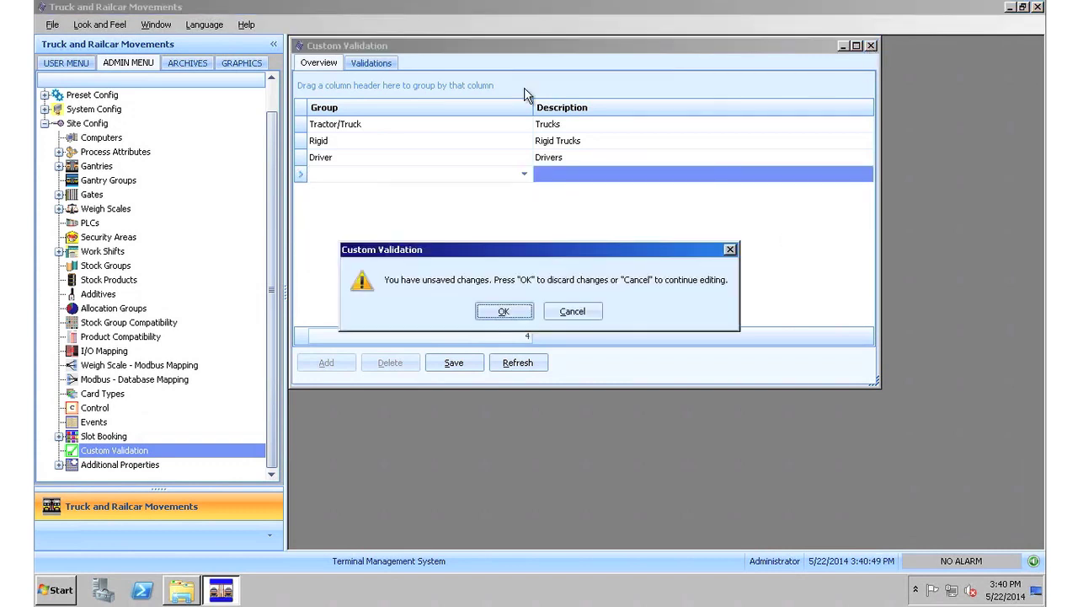
pyautogui.click(502, 312)
pyautogui.click(75, 66)
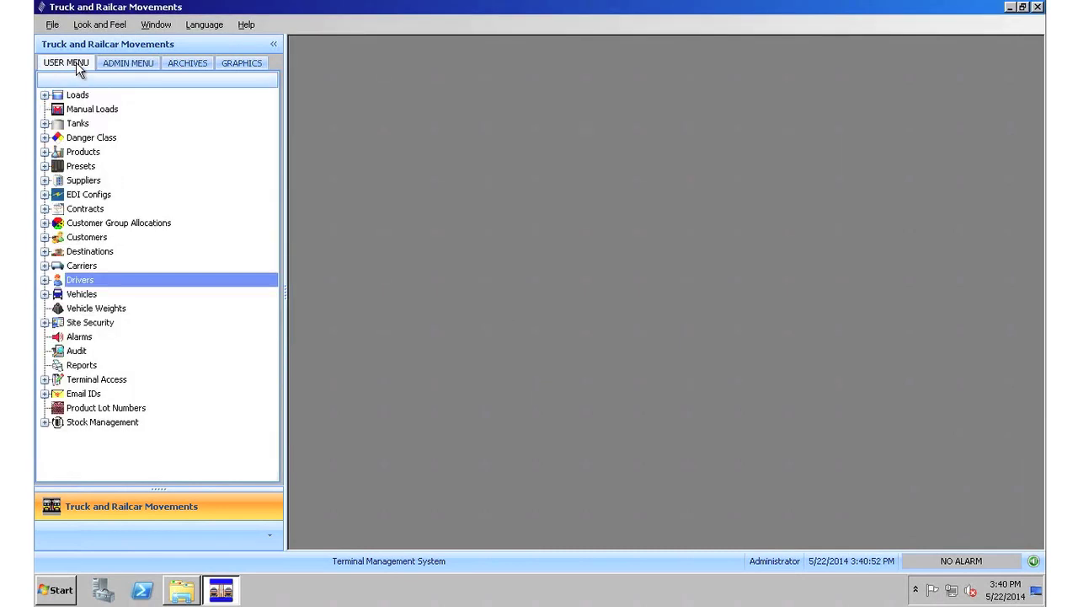
pyautogui.click(47, 296)
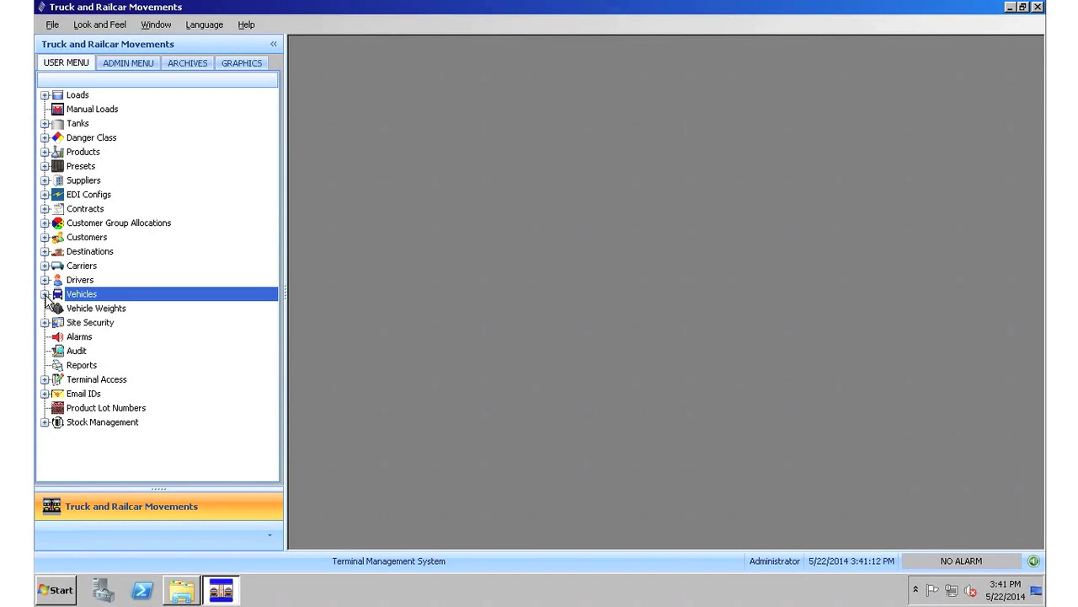
pyautogui.click(46, 295)
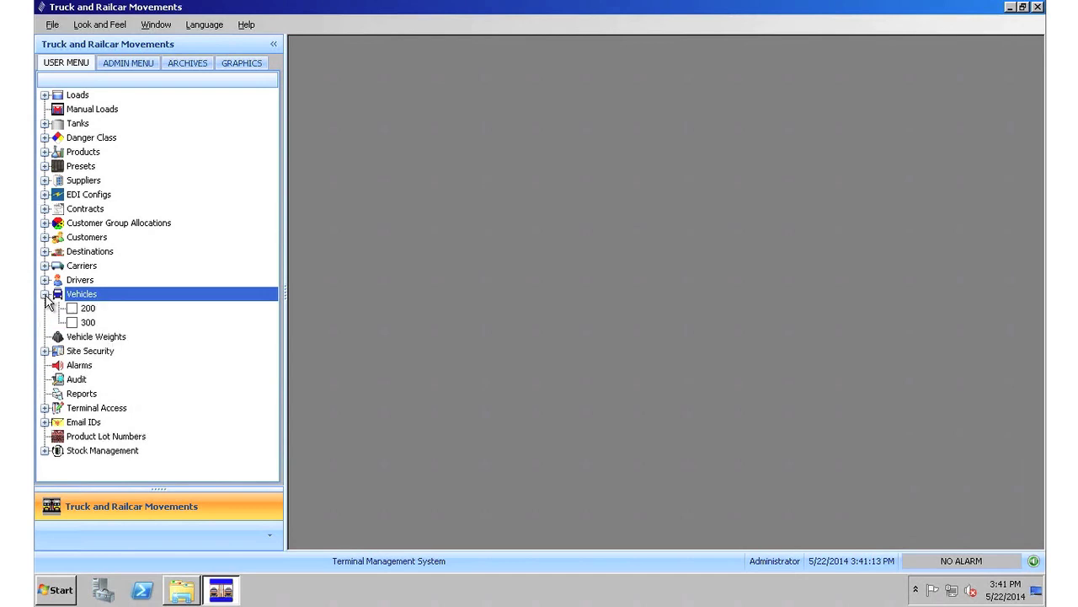
pyautogui.click(87, 309)
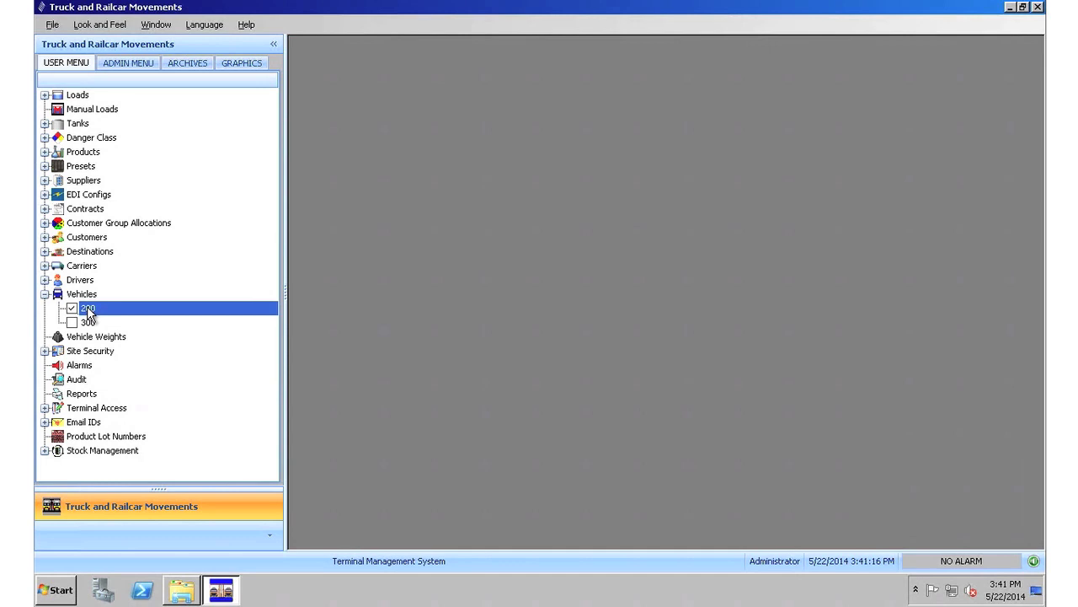
pyautogui.doubleClick(245, 310)
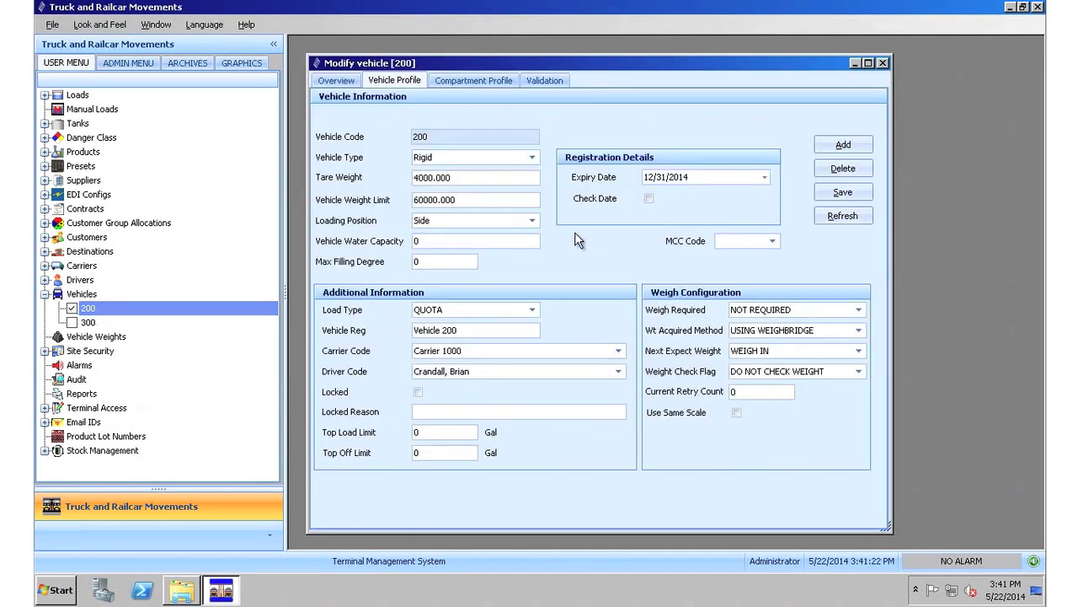
# Add a type 1 State inspection validation expiring 6/21/2014 to vehicle 200 and save it
pyautogui.click(546, 83)
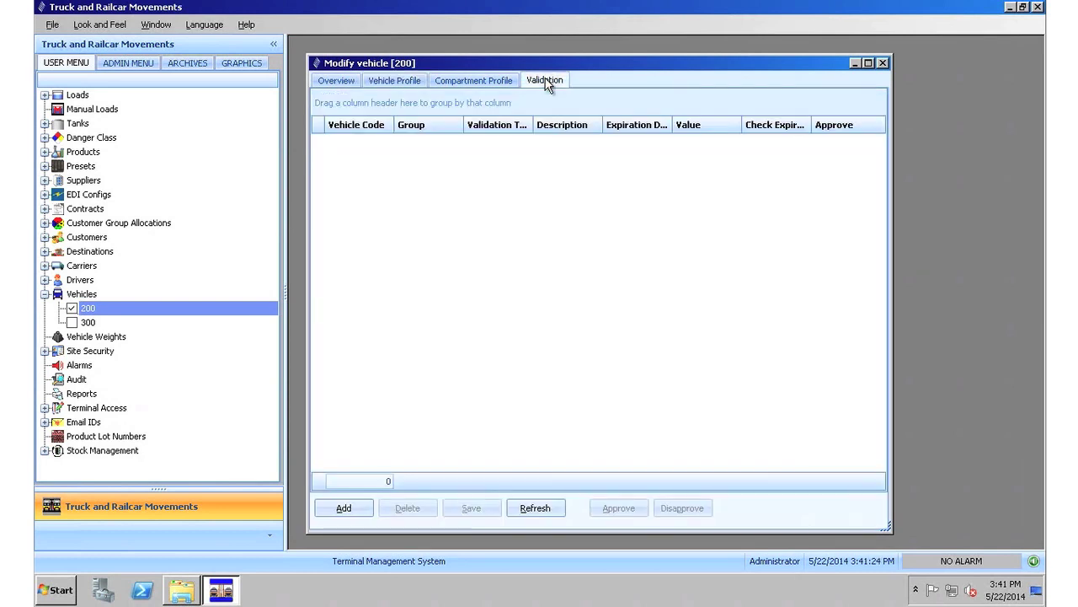
pyautogui.click(346, 508)
pyautogui.click(485, 140)
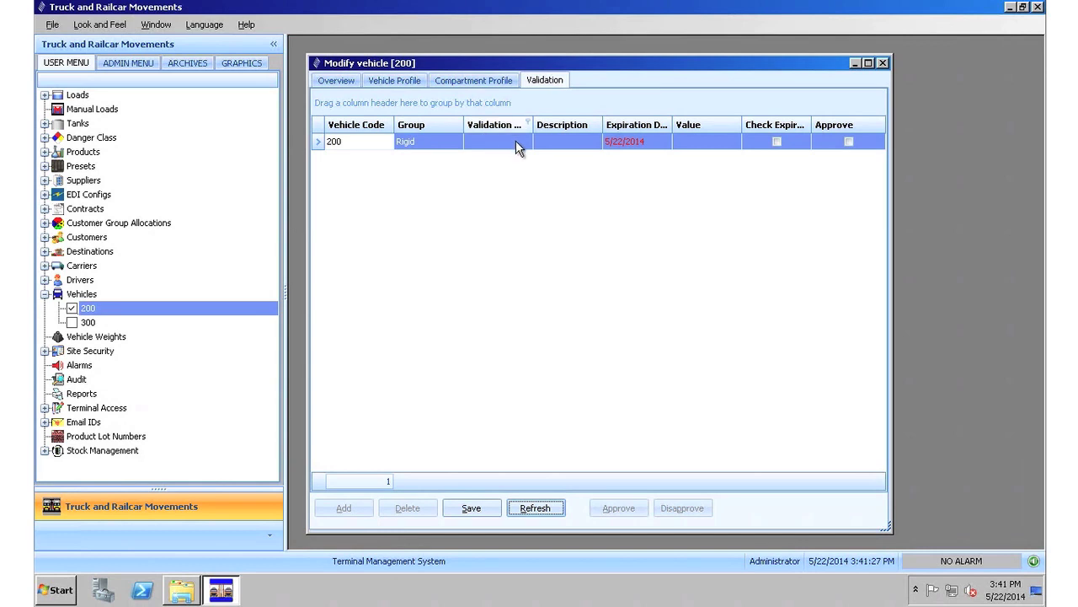
pyautogui.click(525, 140)
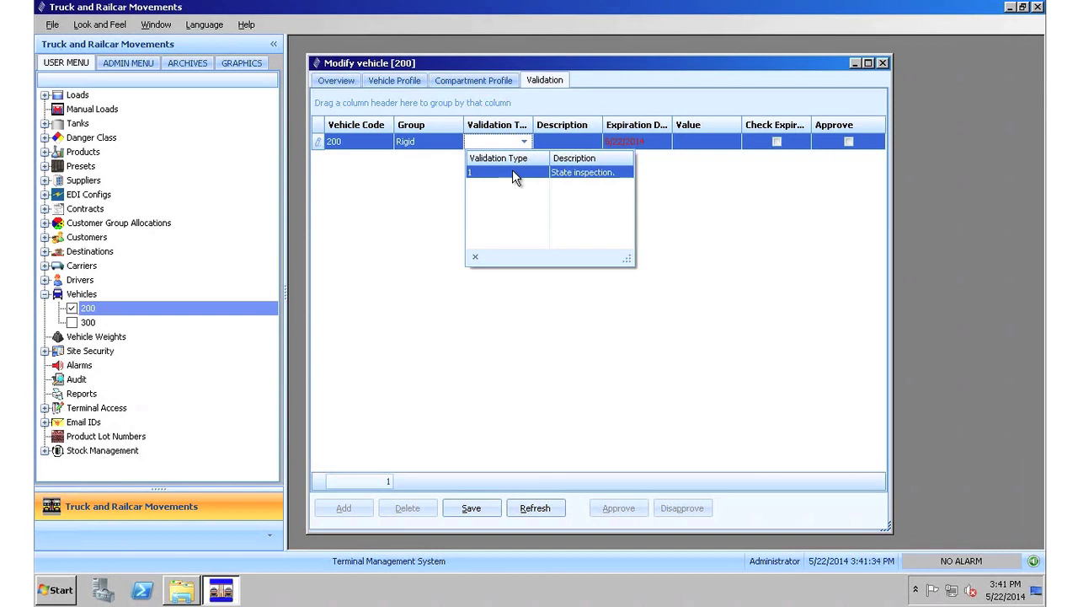
pyautogui.click(513, 172)
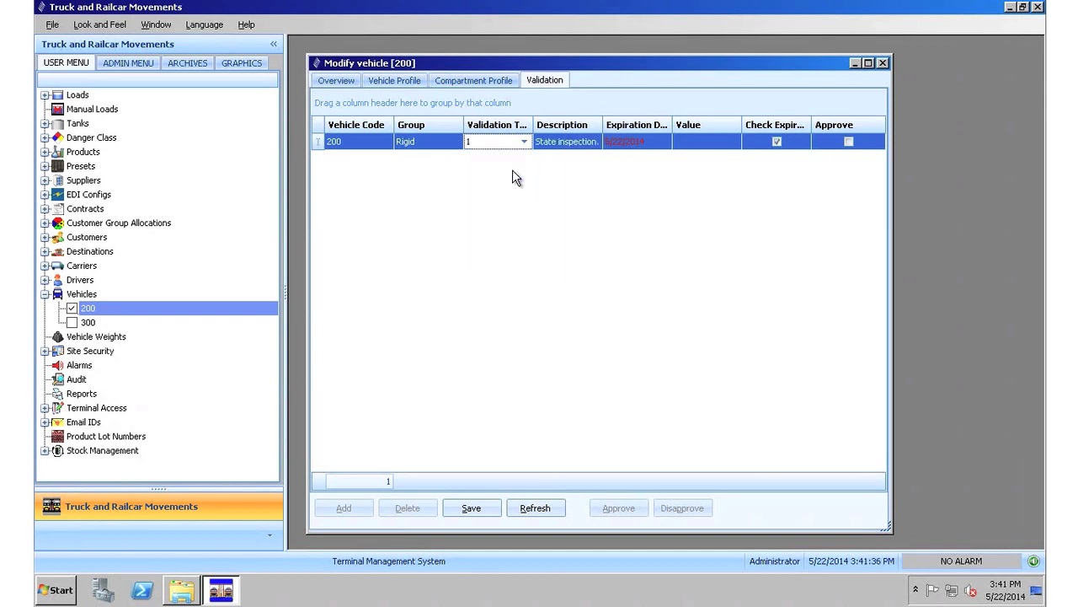
pyautogui.click(665, 145)
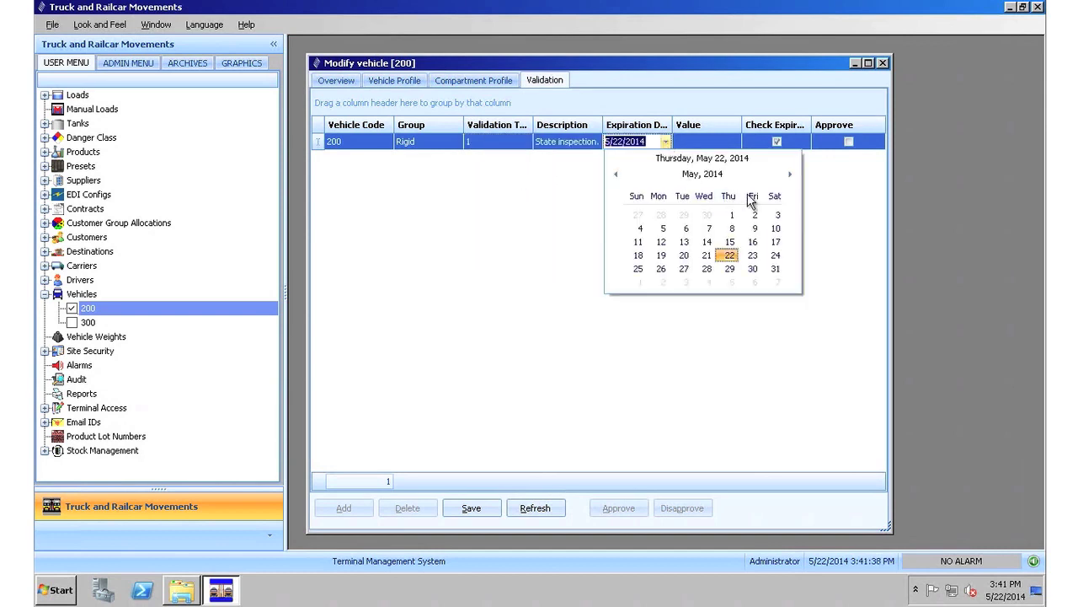
pyautogui.click(790, 175)
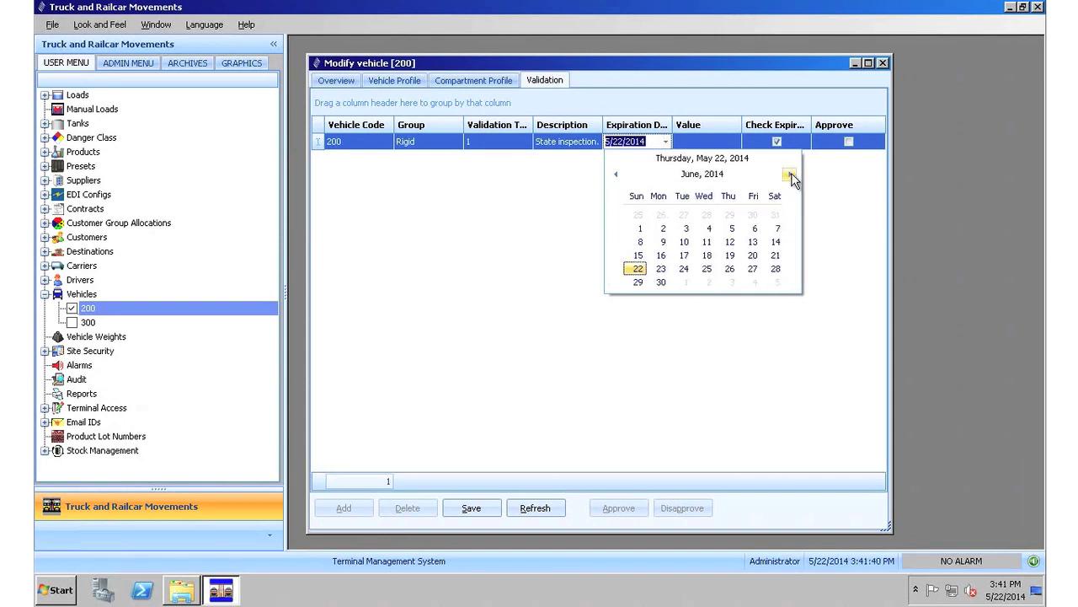
pyautogui.click(775, 255)
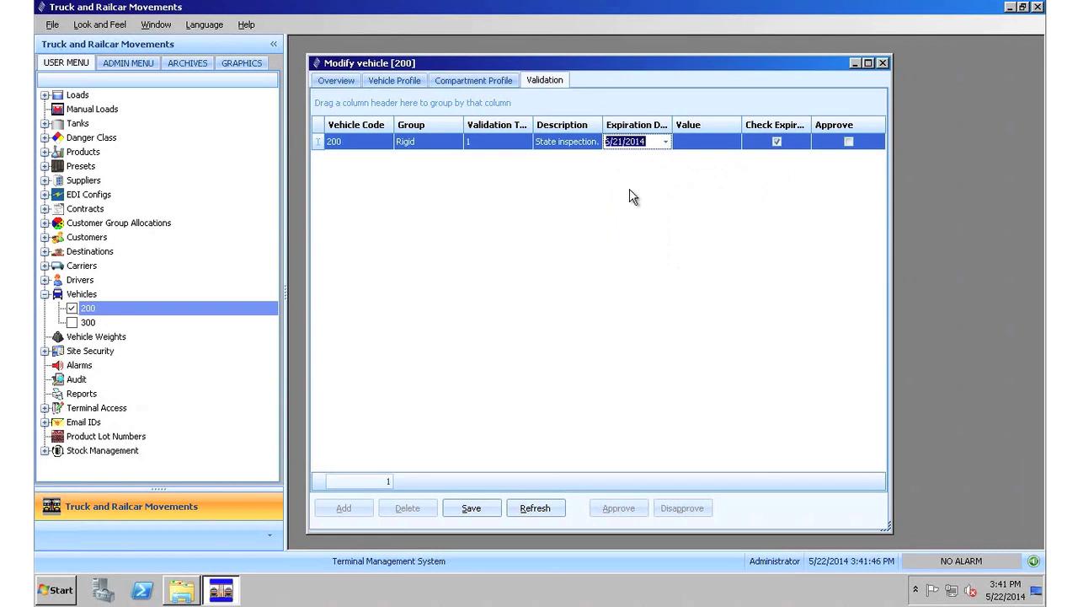
pyautogui.click(485, 508)
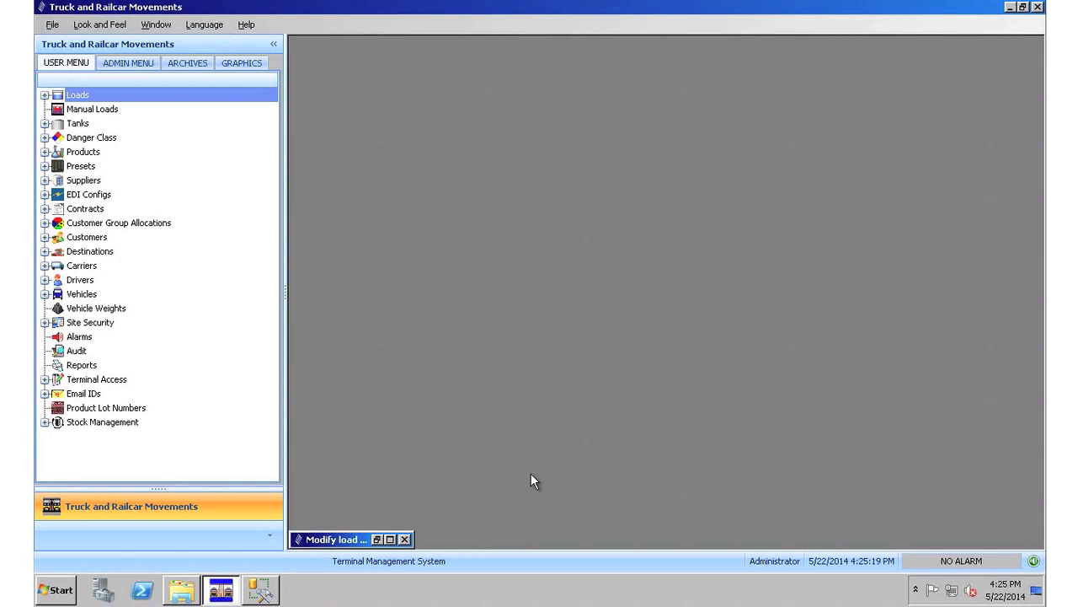
# Restore the Modify load window to view its 142 loads, then switch to SQL Server Management Studio
pyautogui.click(377, 539)
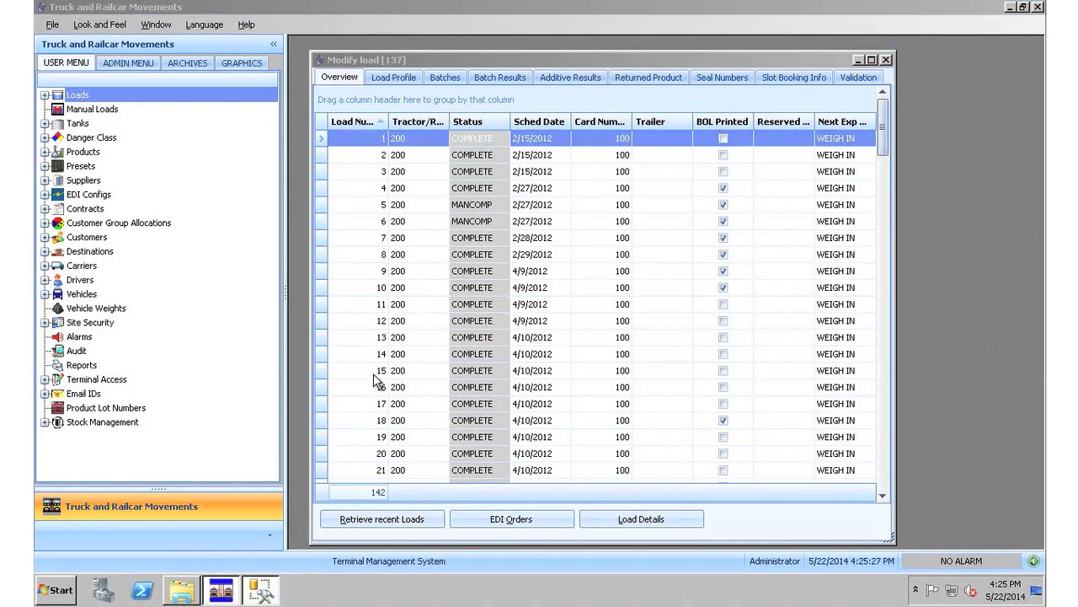
pyautogui.hotkey('alt', 'Tab')
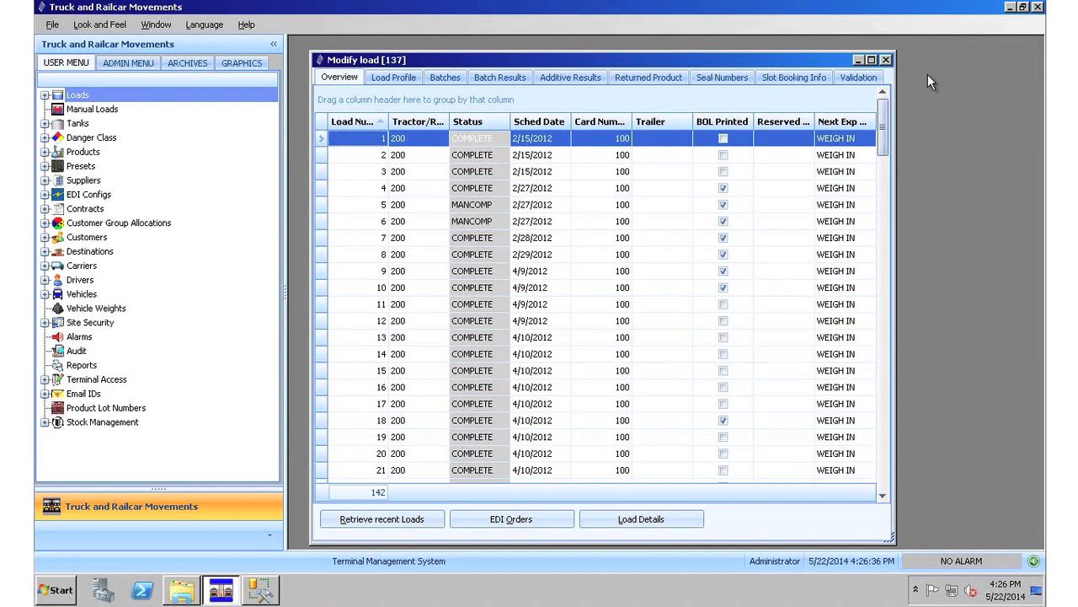
# Minimize the Modify load [137] window
pyautogui.click(858, 60)
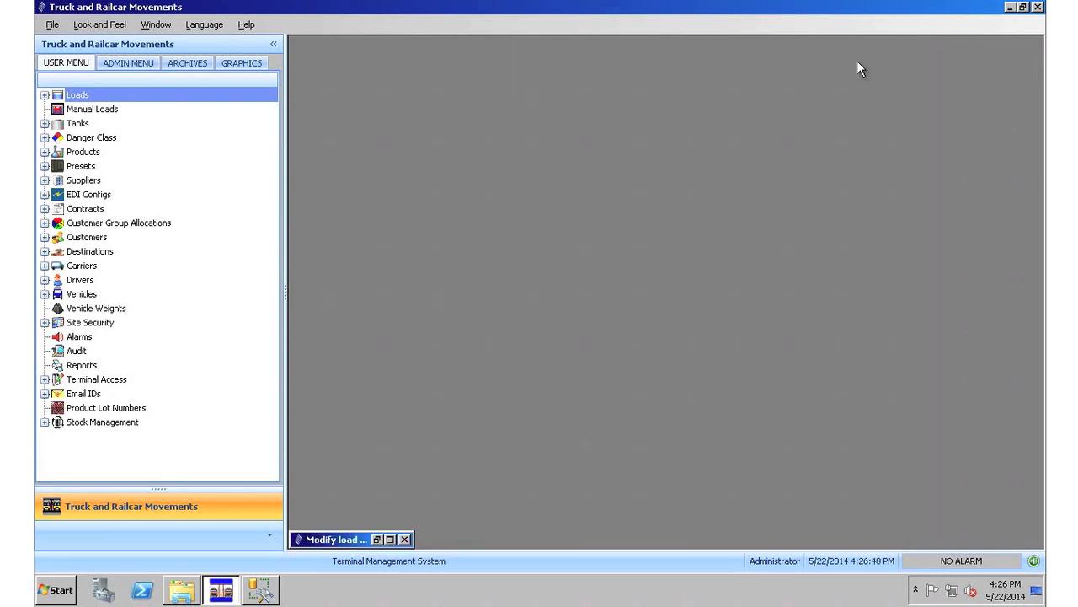